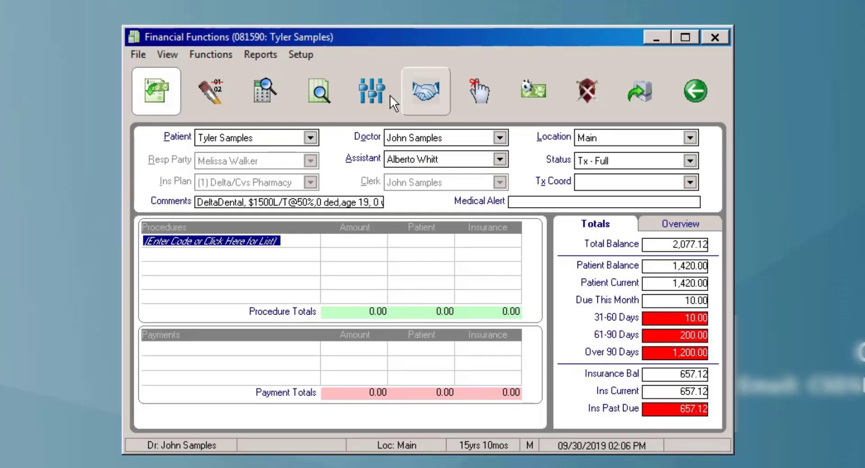
# In Financial Estimator Setup, enter contract total 6,500.00, courtesy discount 150.00 and insurance 1,500.00
pyautogui.click(359, 86)
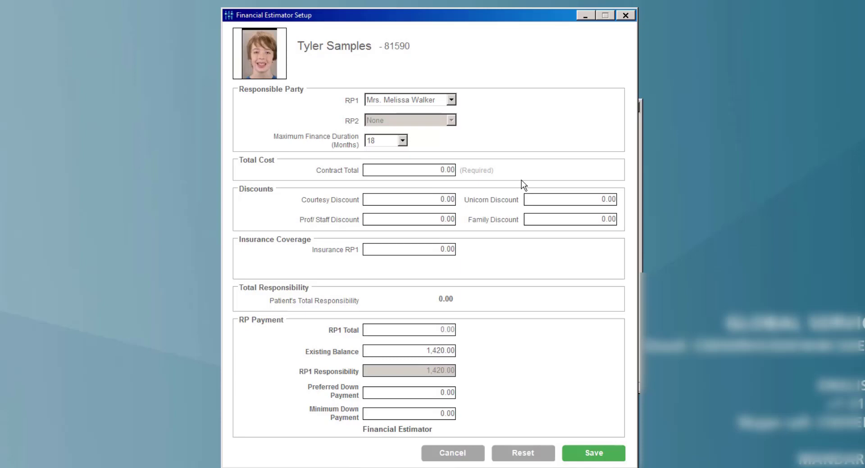
pyautogui.click(441, 170)
pyautogui.write('5')
pyautogui.write('500')
pyautogui.press('Tab')
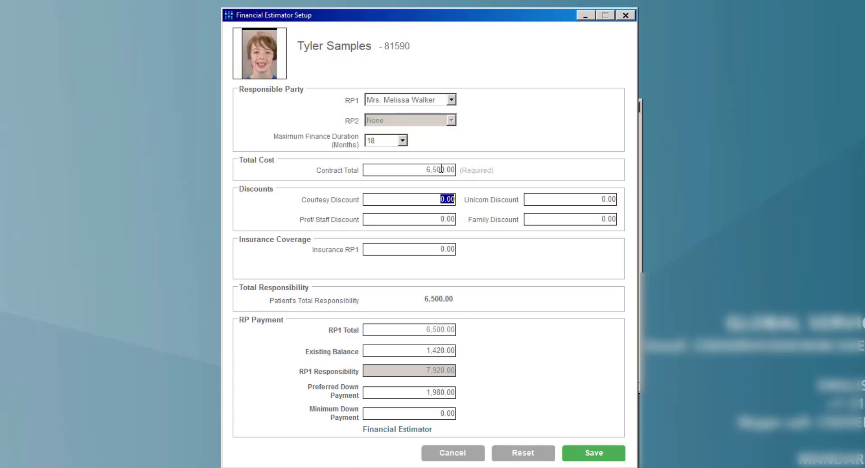
pyautogui.write('150')
pyautogui.press('Tab')
pyautogui.press('Tab')
pyautogui.press('Tab')
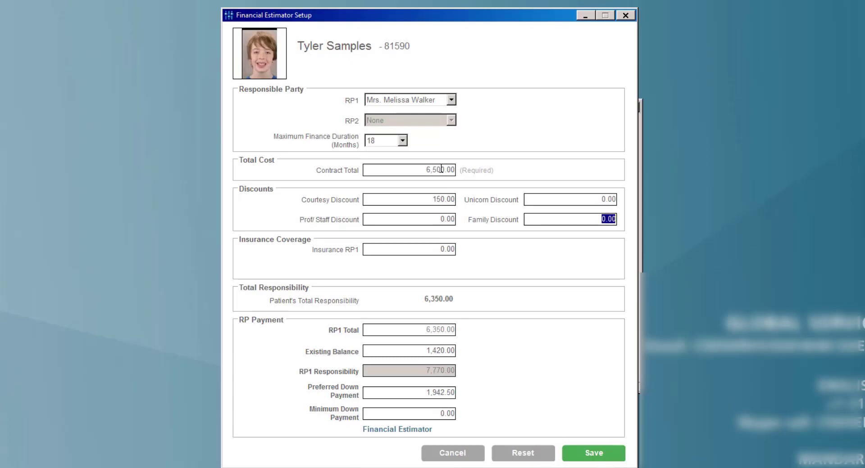
pyautogui.press('Tab')
pyautogui.write('1,500')
pyautogui.press('Tab')
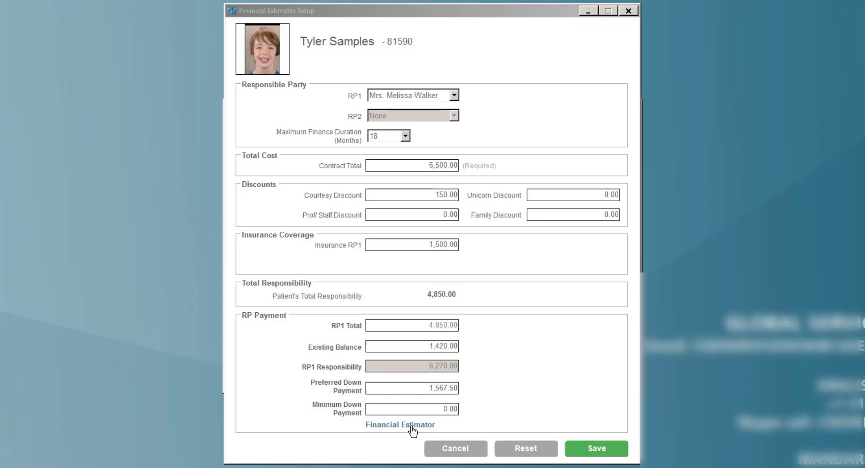
# Adjust the estimator's down payment, monthly payment and month sliders to $2,800.00 down over 13 months
pyautogui.click(412, 425)
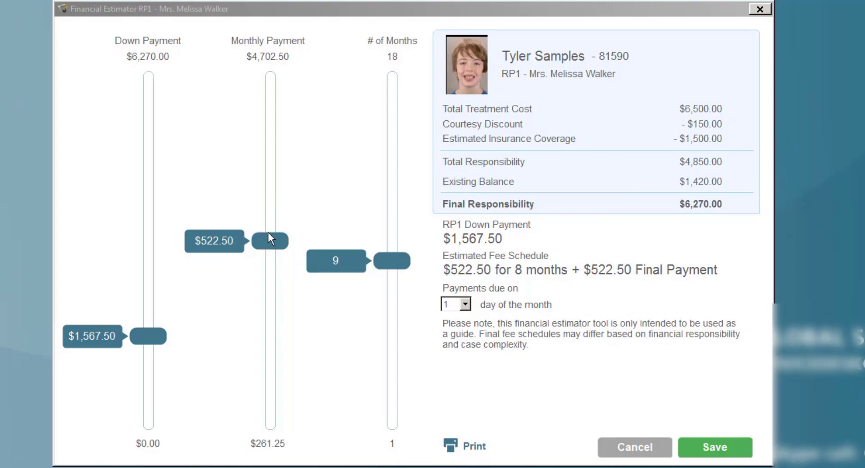
pyautogui.moveTo(274, 245); pyautogui.dragTo(280, 336)
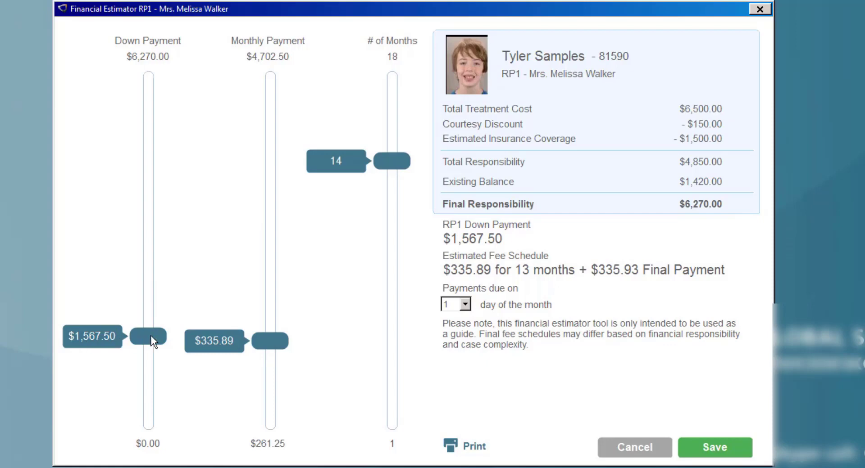
pyautogui.moveTo(151, 336); pyautogui.dragTo(150, 393)
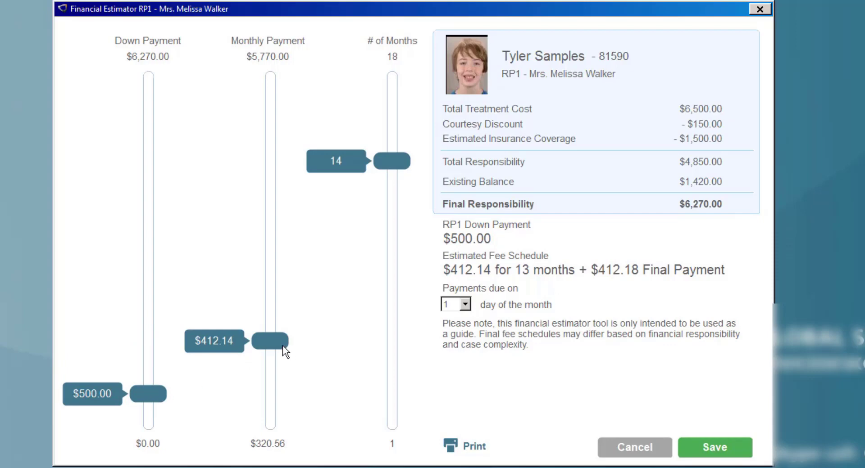
pyautogui.moveTo(280, 362); pyautogui.dragTo(283, 390)
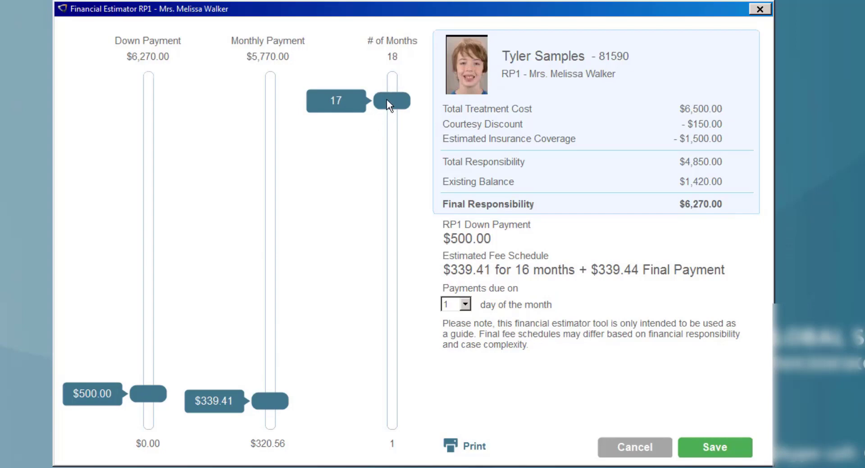
pyautogui.moveTo(387, 99); pyautogui.dragTo(393, 266)
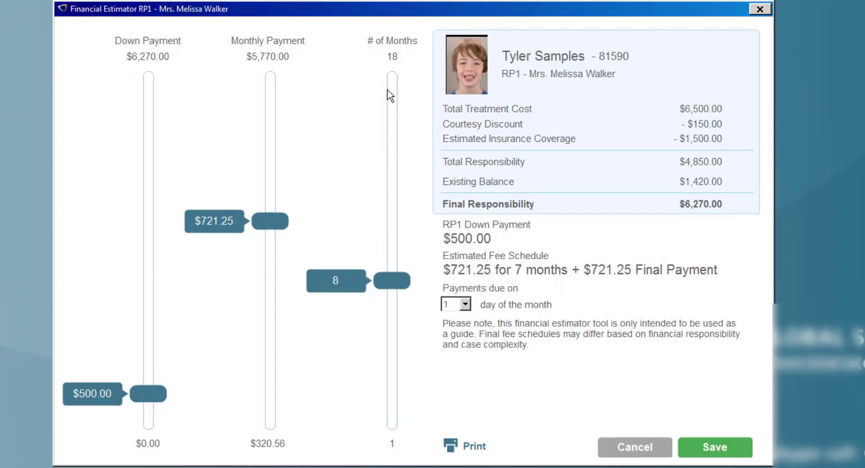
pyautogui.moveTo(148, 393); pyautogui.dragTo(144, 268)
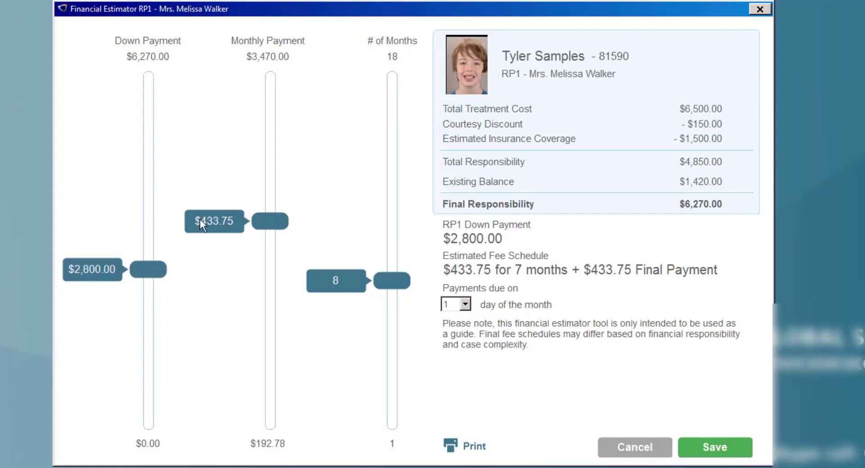
pyautogui.moveTo(389, 281); pyautogui.dragTo(399, 182)
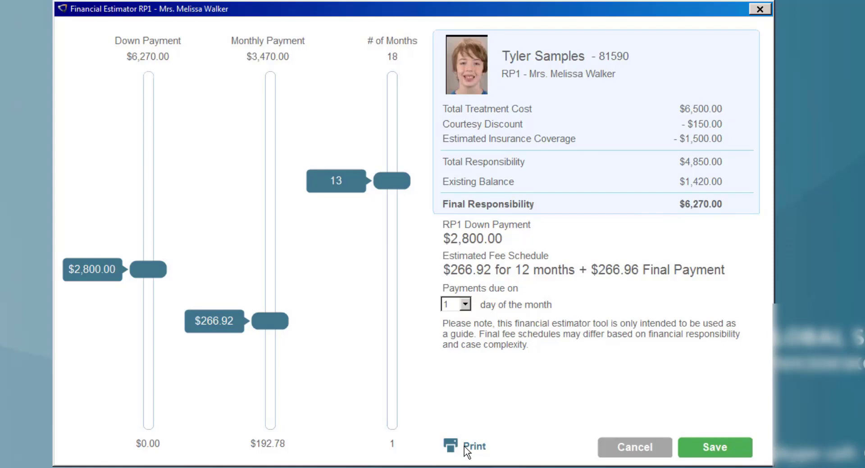
# Save the payment plan and move the Accepted Amounts summary aside
pyautogui.click(716, 450)
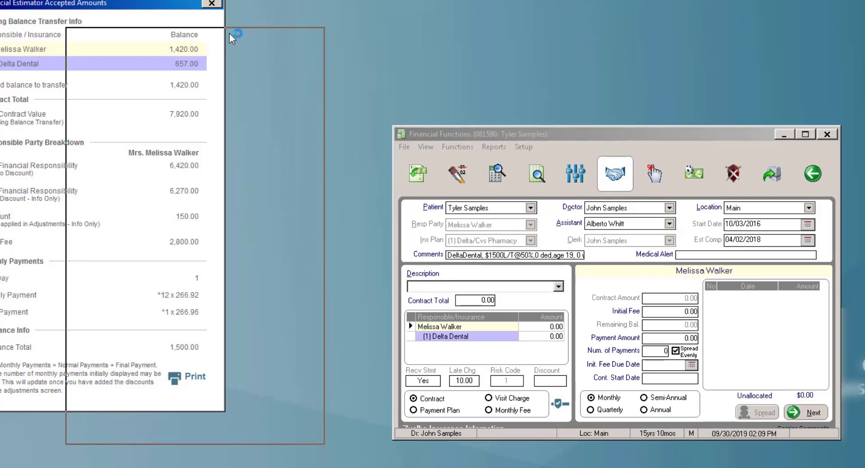
pyautogui.moveTo(229, 33); pyautogui.dragTo(228, 33)
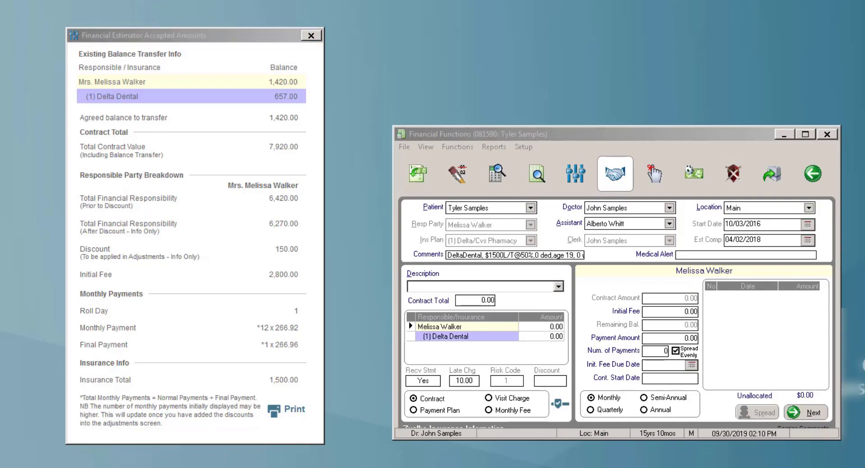
# Return to the patient chart, edit charting under doctor Samples, and show the Aligner Tracking tab
pyautogui.click(819, 198)
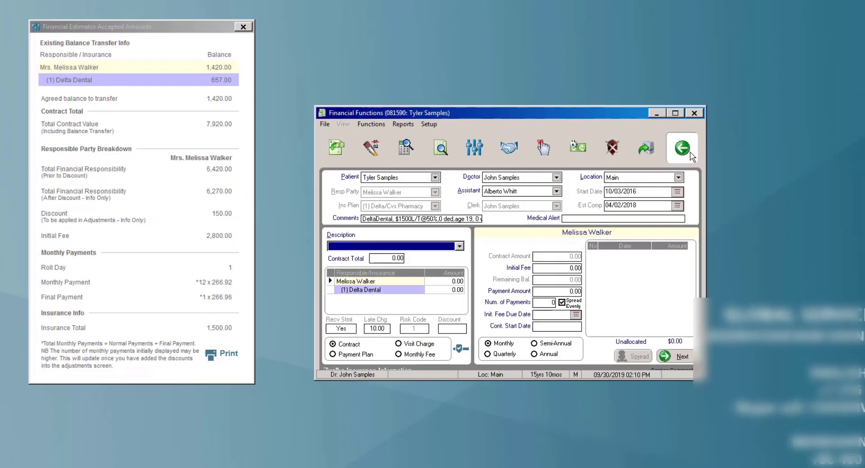
pyautogui.click(683, 148)
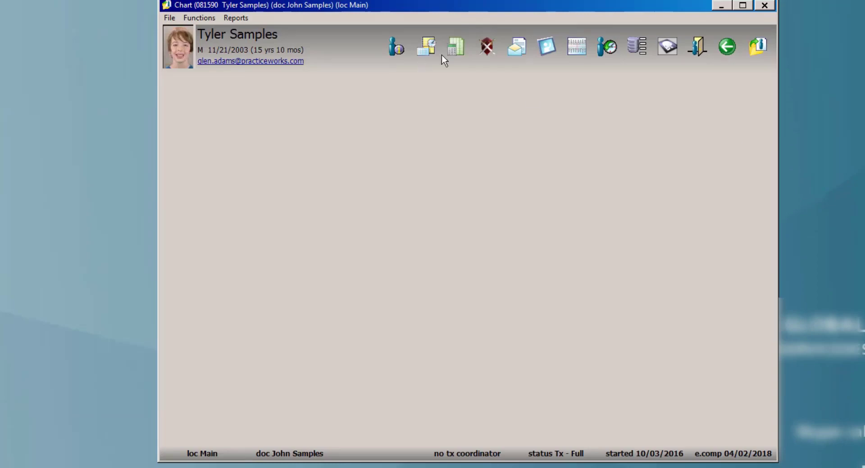
pyautogui.click(577, 50)
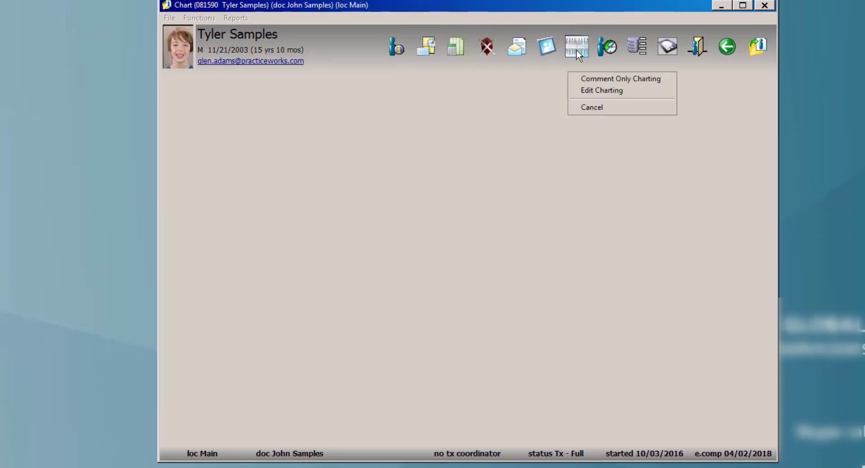
pyautogui.click(600, 93)
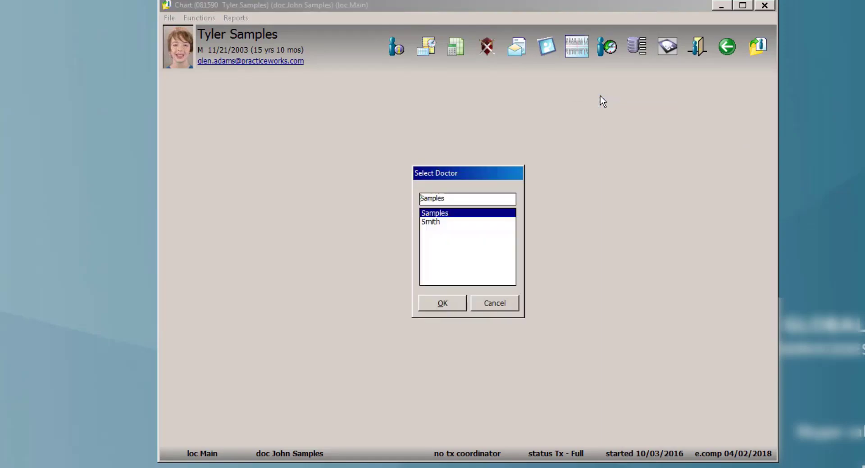
pyautogui.click(440, 303)
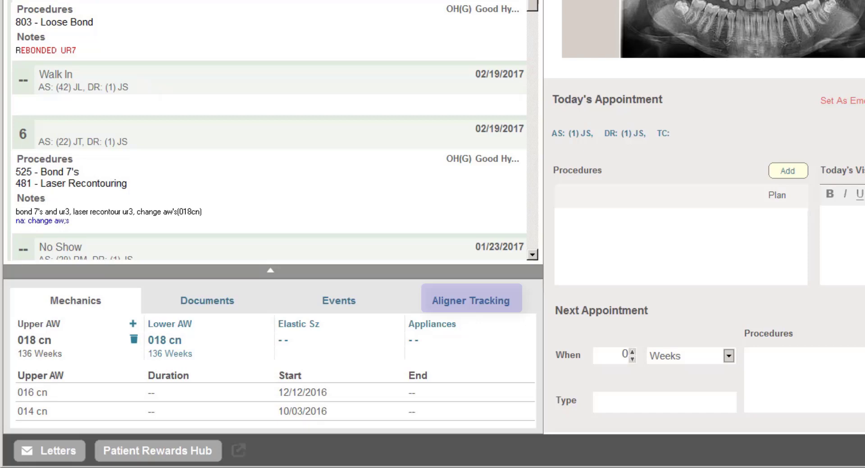
pyautogui.click(470, 301)
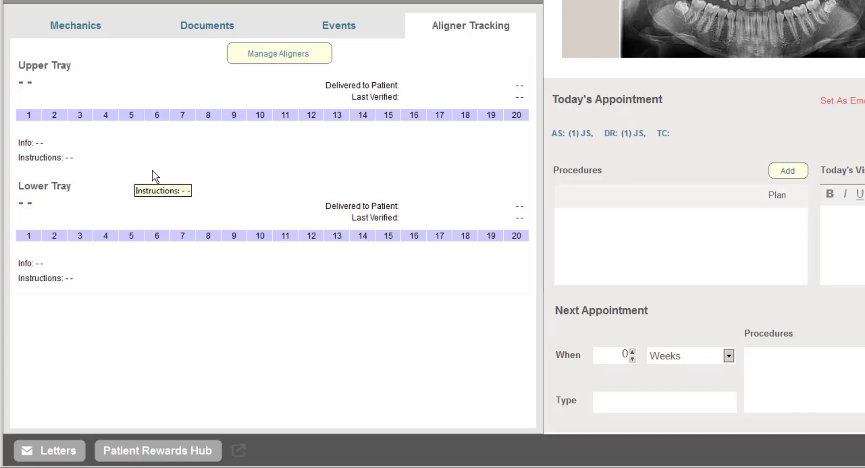
# Open the Manage Trays form and choose Clear Correct as the aligner brand
pyautogui.click(284, 57)
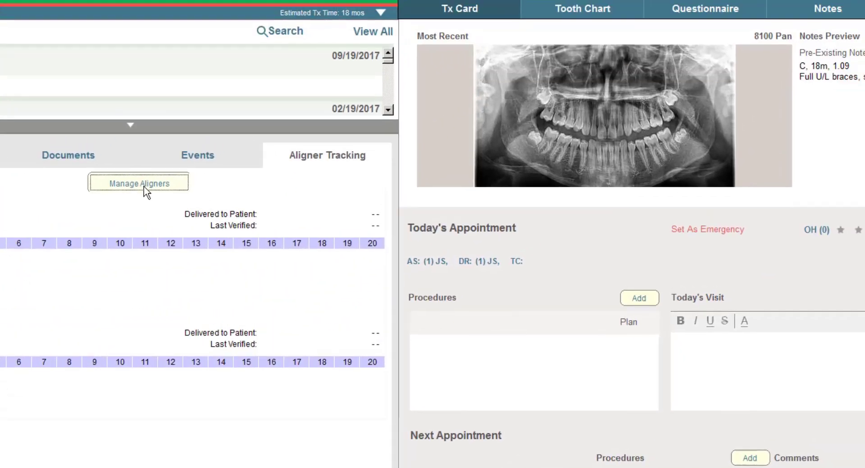
pyautogui.click(144, 185)
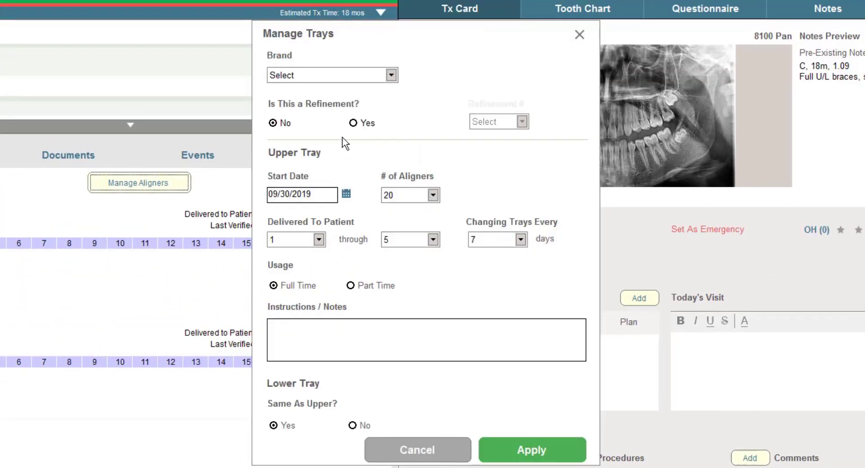
pyautogui.click(390, 75)
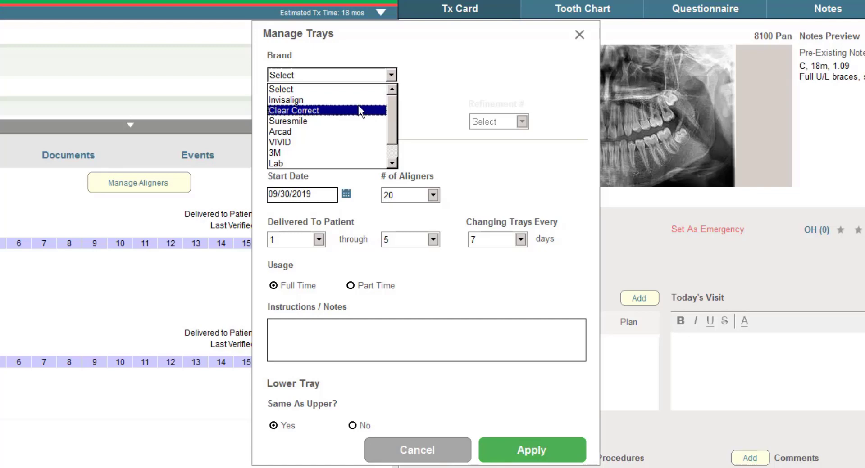
pyautogui.scroll(-1, 361, 121)
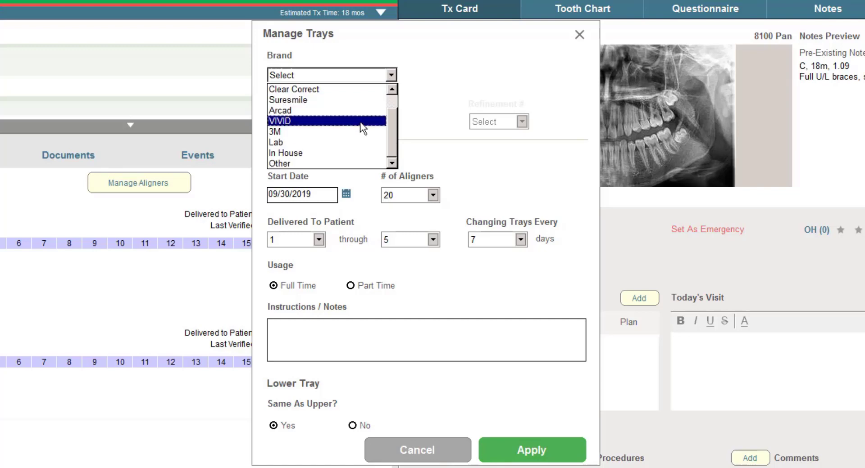
pyautogui.scroll(1, 300, 148)
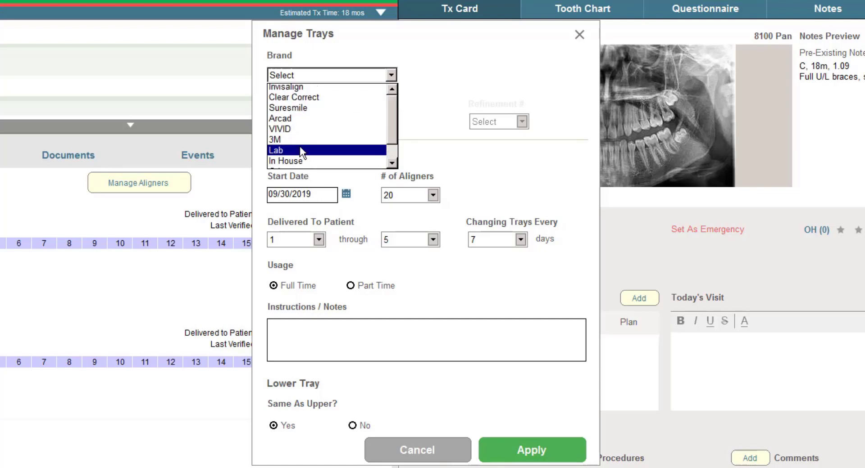
pyautogui.click(301, 110)
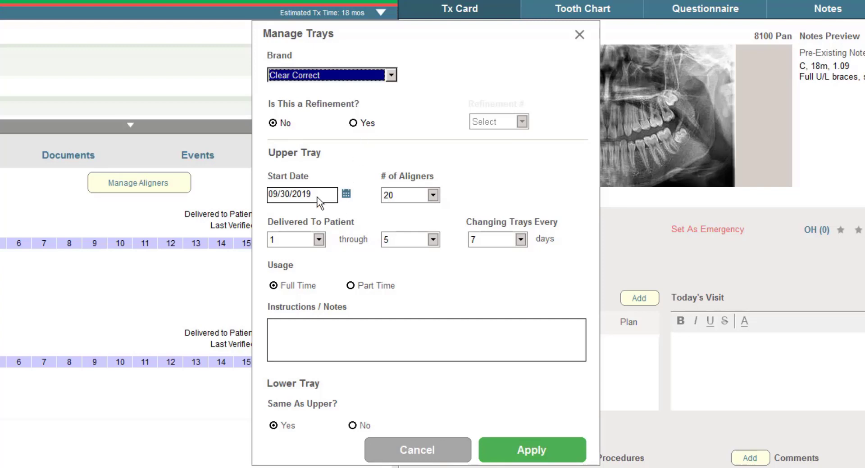
# Mark the first tray delivered and add the upper tray note 'rx for use'
pyautogui.click(284, 233)
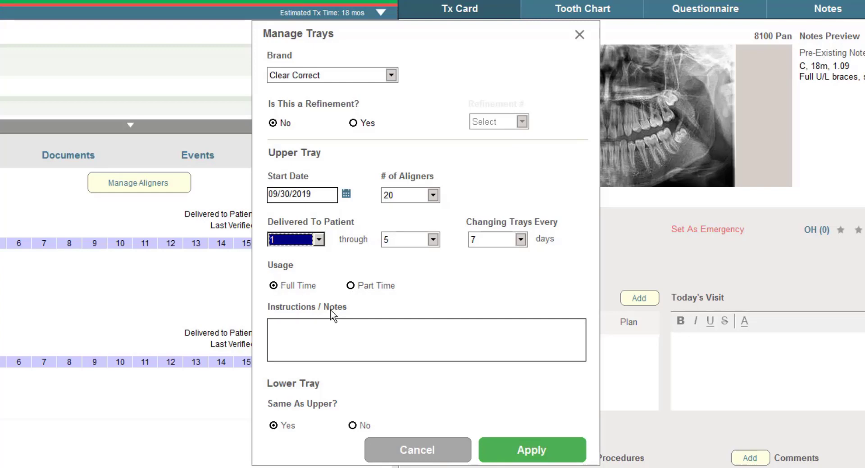
pyautogui.click(327, 322)
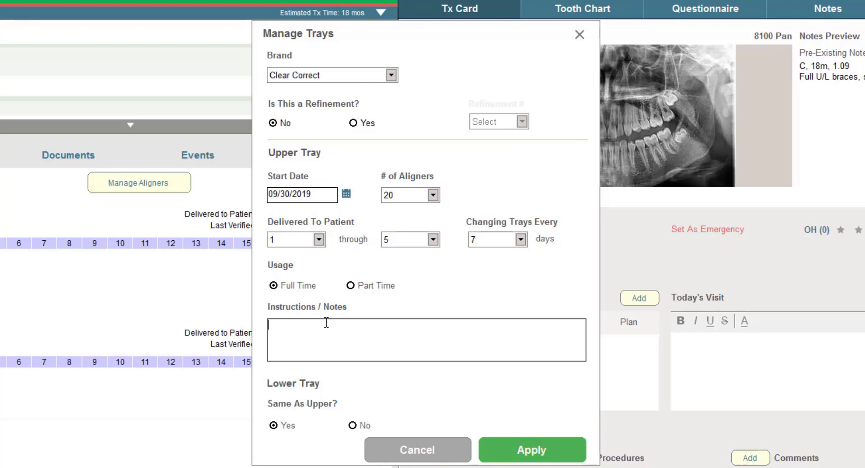
pyautogui.write('rx for use')
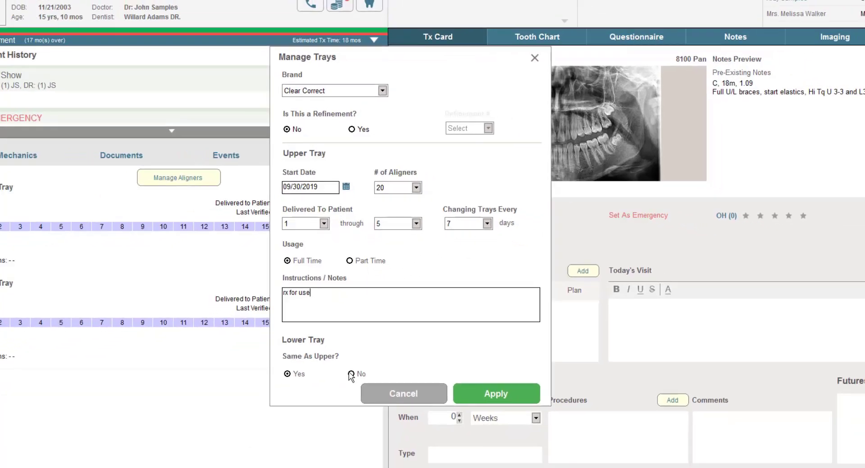
# Set Same As Upper to No, give the lower tray 30 aligners, and apply
pyautogui.click(352, 424)
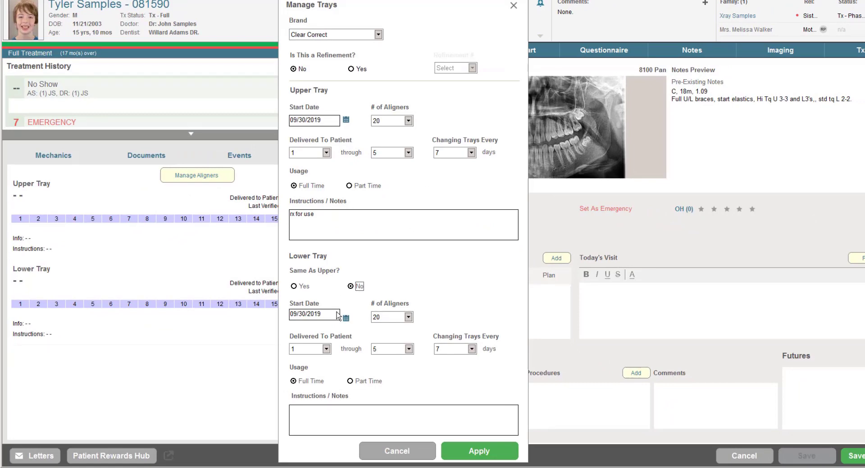
pyautogui.click(408, 317)
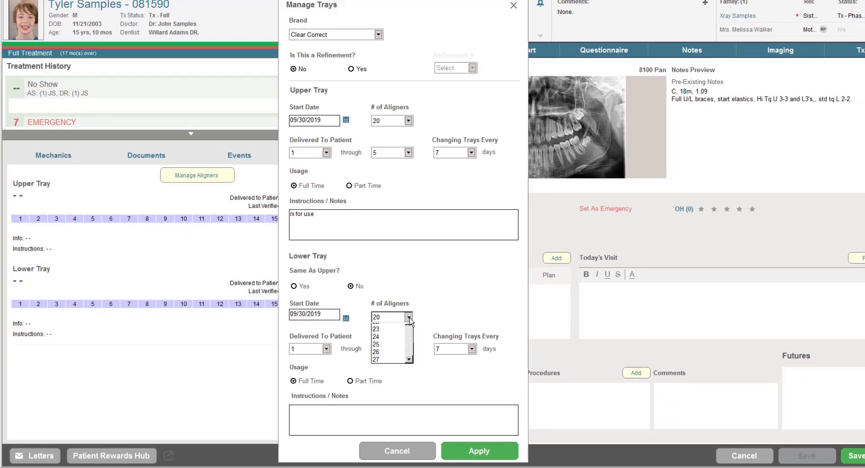
pyautogui.scroll(-2, 378, 356)
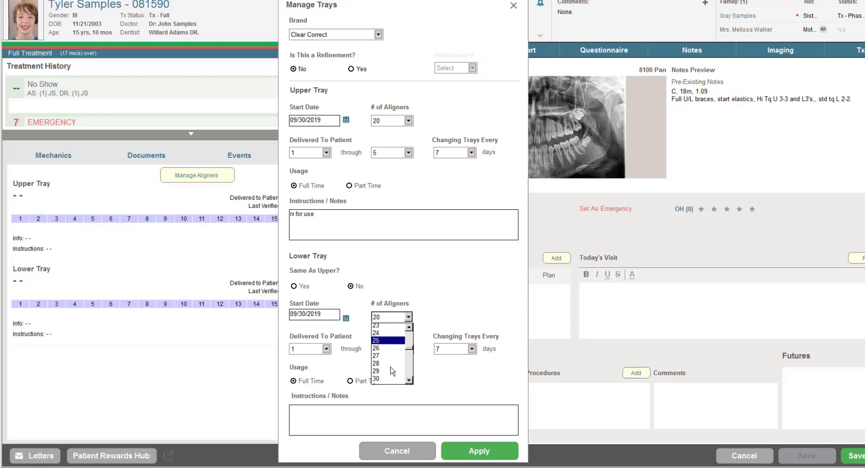
pyautogui.click(377, 357)
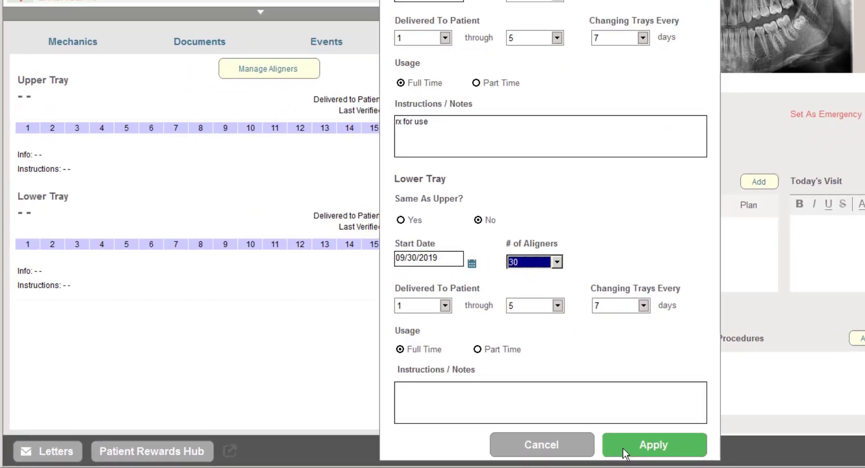
pyautogui.click(457, 451)
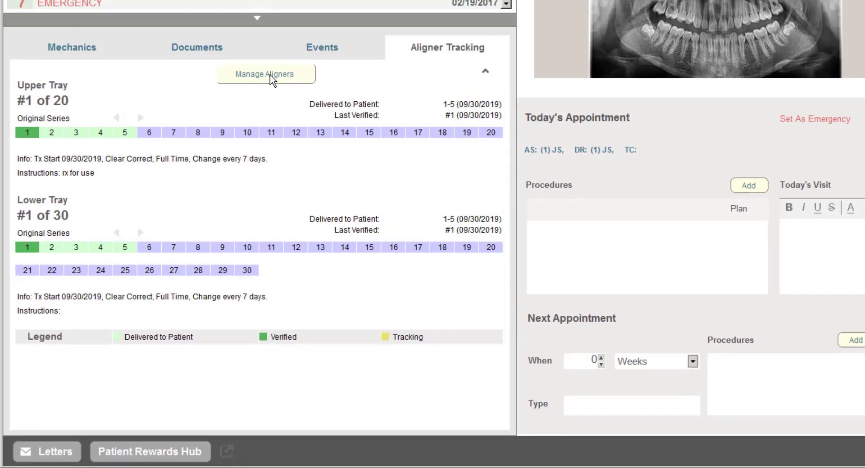
# Reopen Manage Aligners, change the upper tray's aligner count to 50, and apply
pyautogui.click(288, 55)
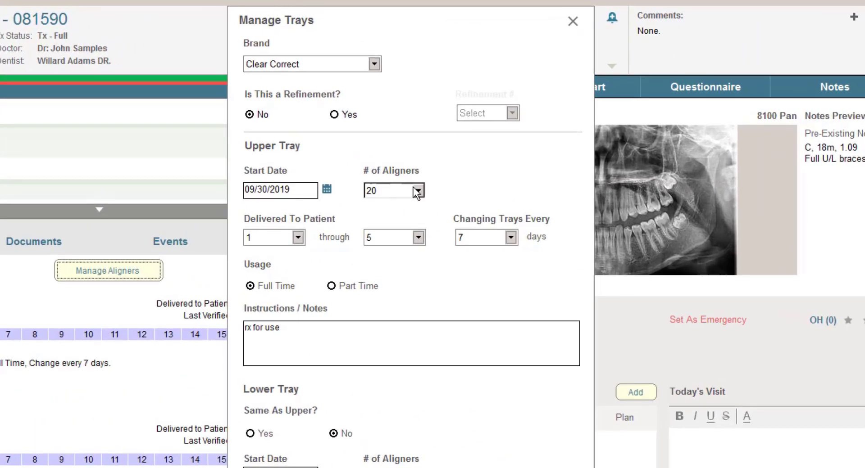
pyautogui.click(418, 191)
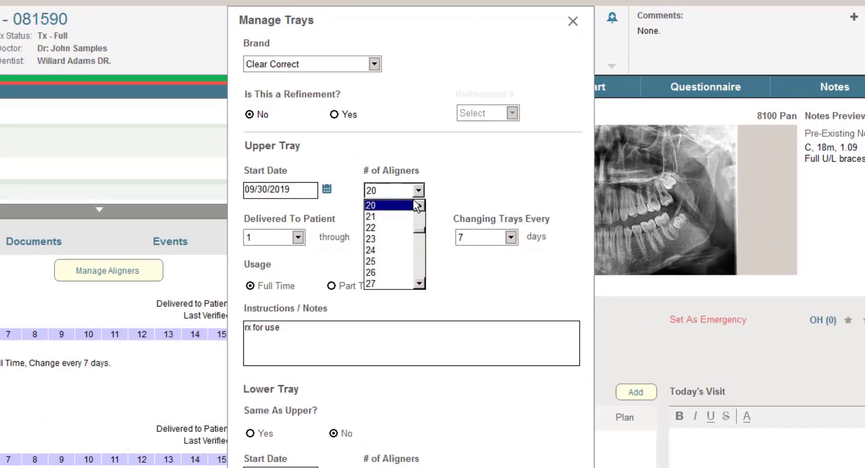
pyautogui.scroll(-11, 418, 237)
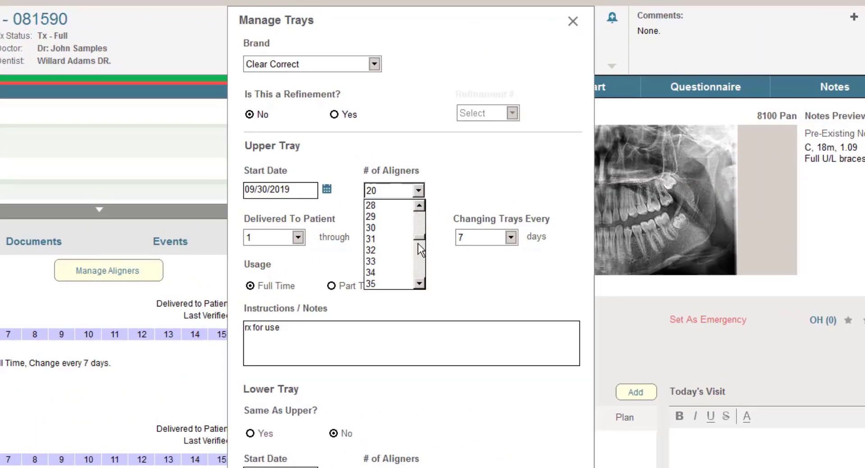
pyautogui.scroll(-7, 420, 270)
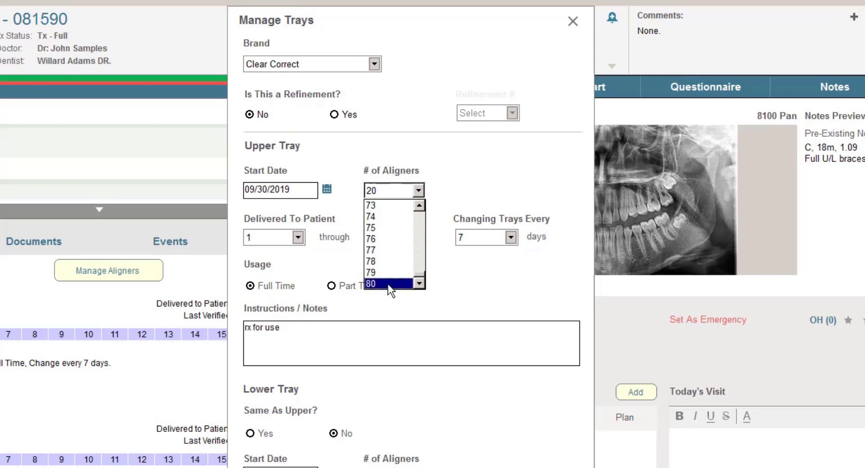
pyautogui.moveTo(420, 277); pyautogui.dragTo(418, 250)
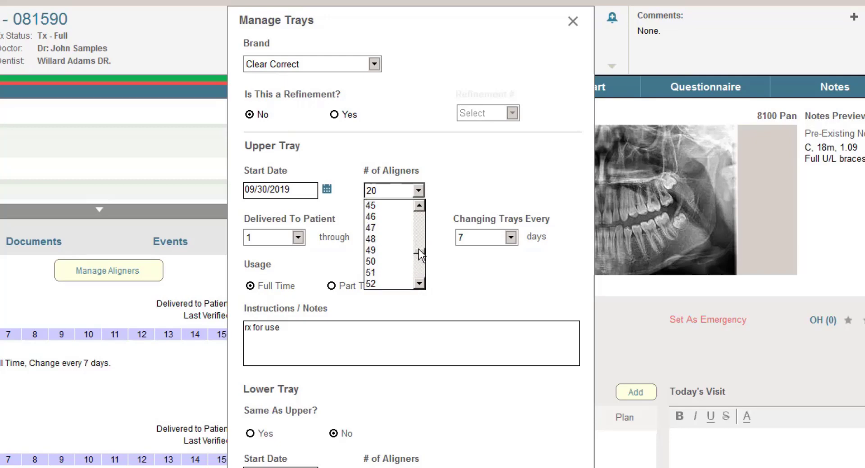
pyautogui.scroll(-1, 393, 260)
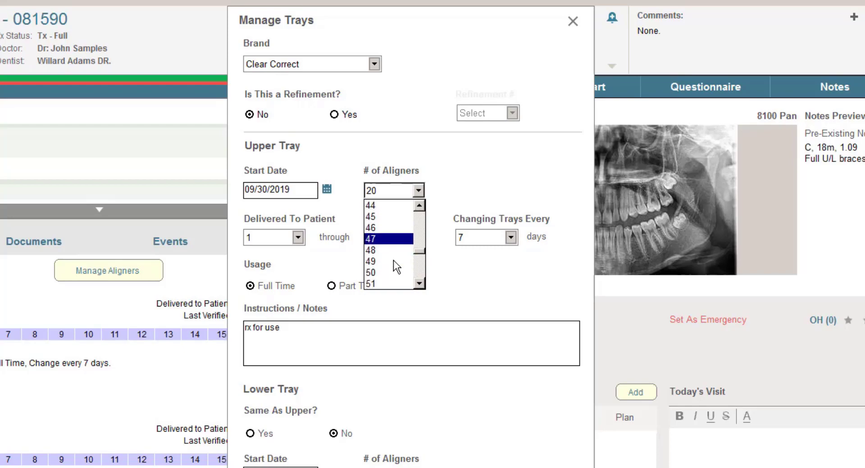
pyautogui.click(381, 262)
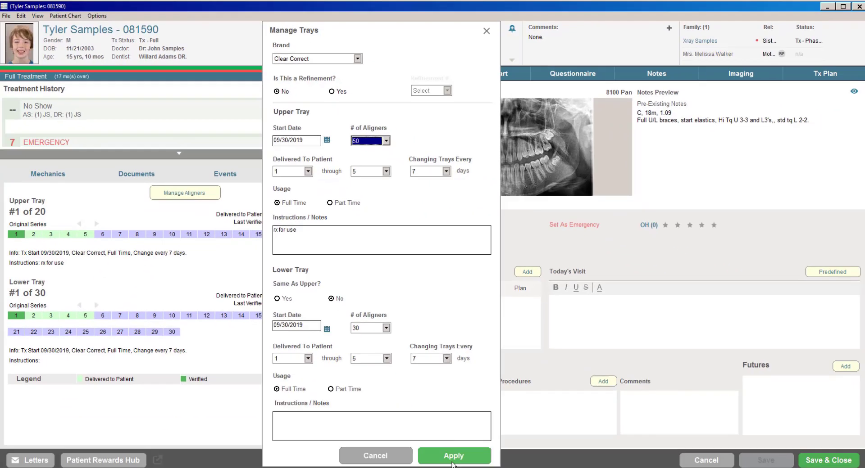
pyautogui.click(452, 452)
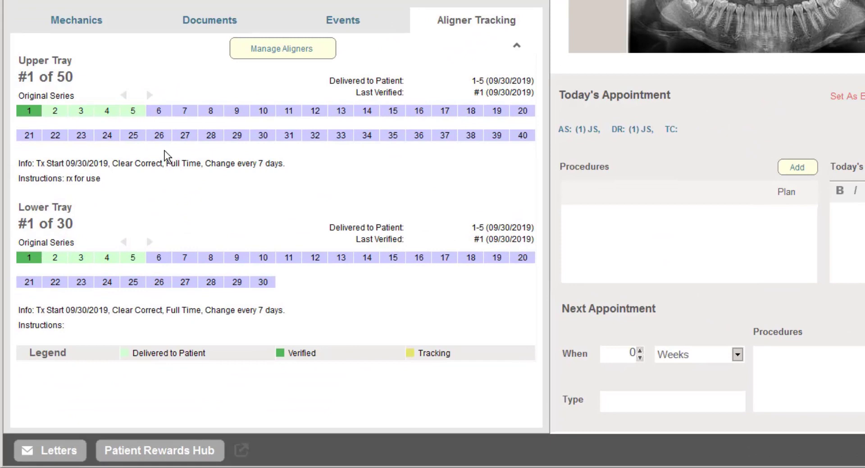